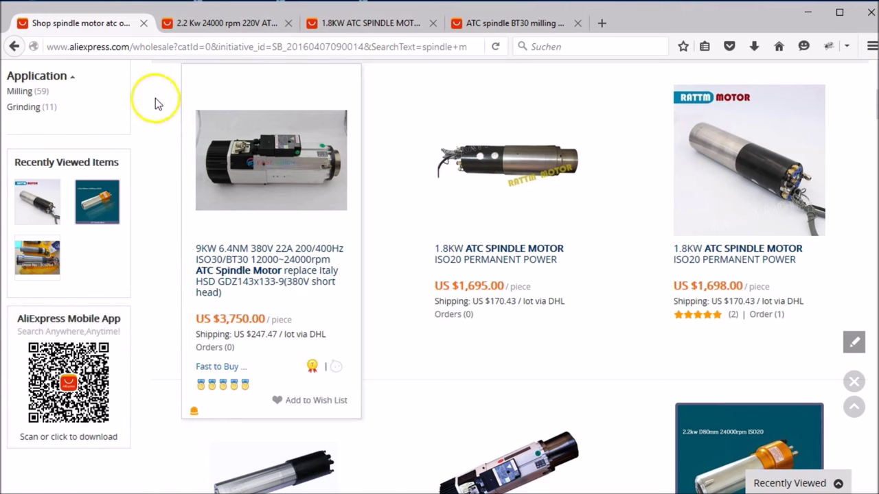
Step: Open the 2.2 Kw 24000 rpm ATC spindle motor listing priced at US $2,280.00
left_click(225, 26)
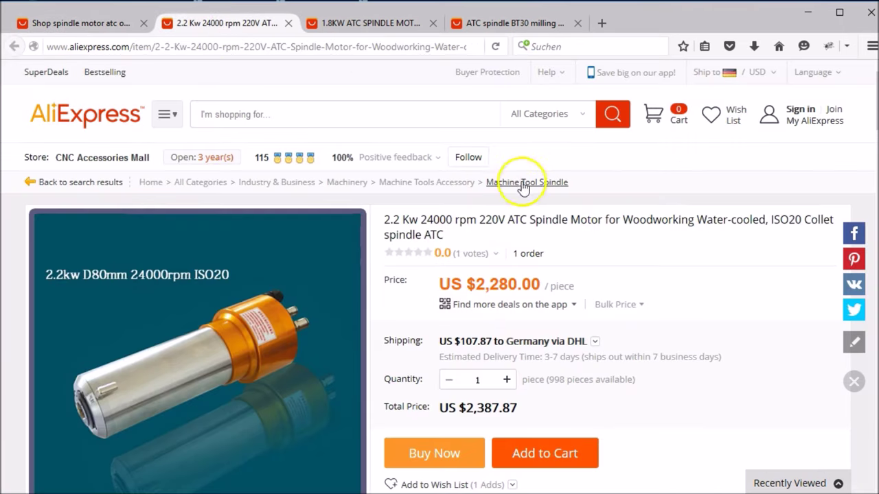
Step: Look through the 2.2 kW listing, then review the 1.8KW ATC spindle motor listing
scroll(623, 201, "down", 2)
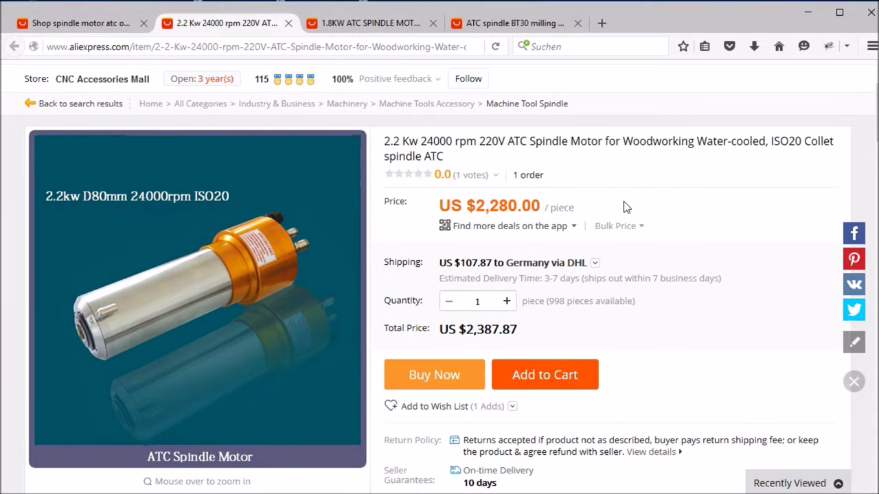
left_click(331, 23)
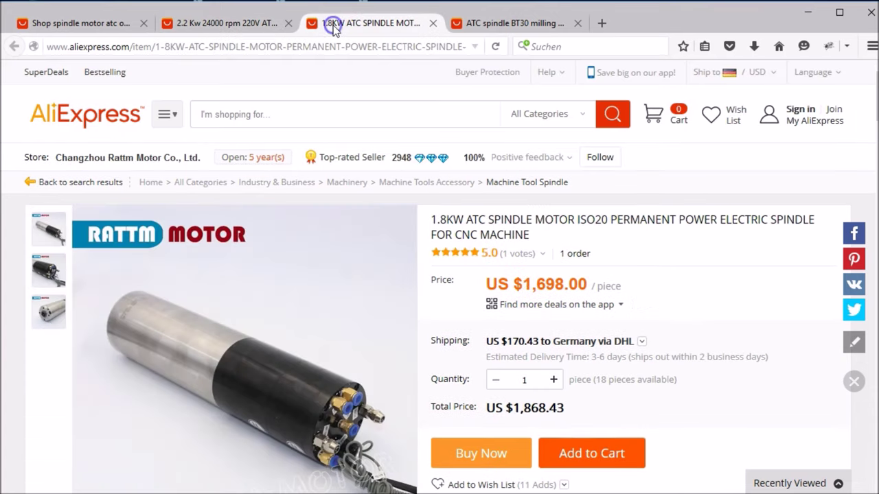
scroll(656, 190, "down", 2)
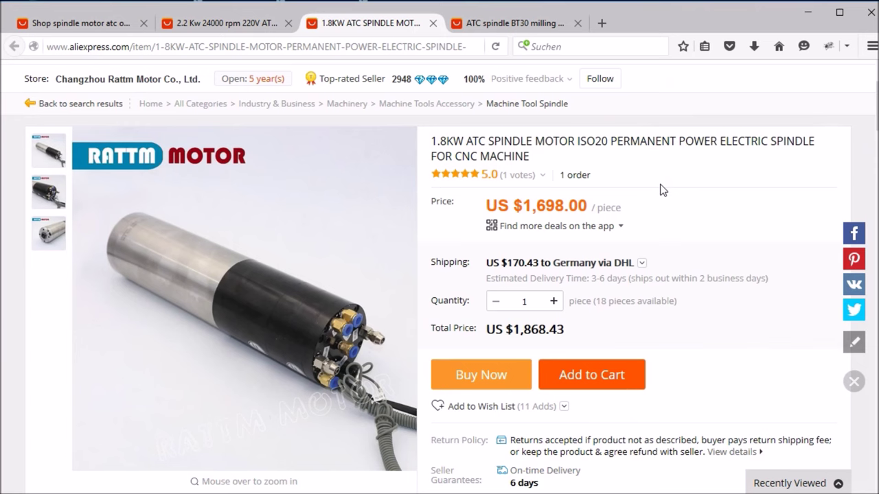
Step: Review the BT30 ATC spindle listing, then bring up Pololu's Dual VNH5019 shield page
left_click(547, 31)
scroll(649, 164, "down", 3)
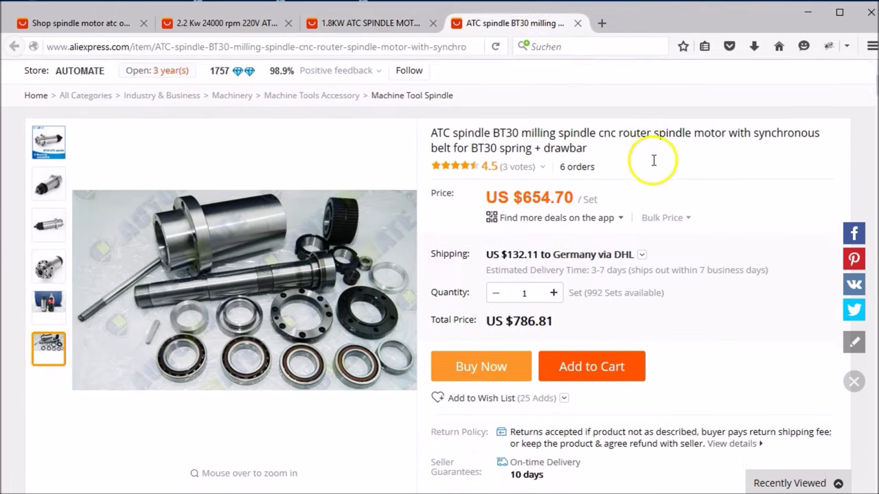
scroll(654, 163, "down", 3)
scroll(653, 165, "up", 4)
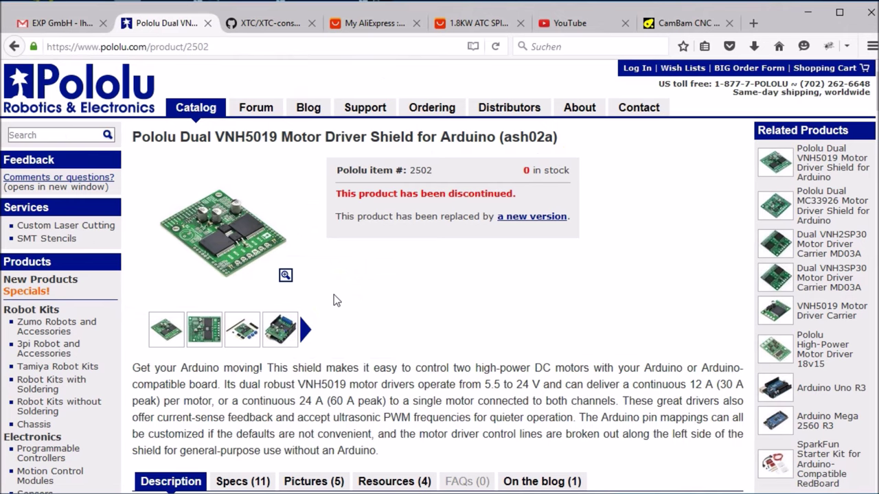
left_click(443, 332)
Step: Read the discontinued dual VNH5019 shield's overview down to its Features list
scroll(443, 333, "down", 2)
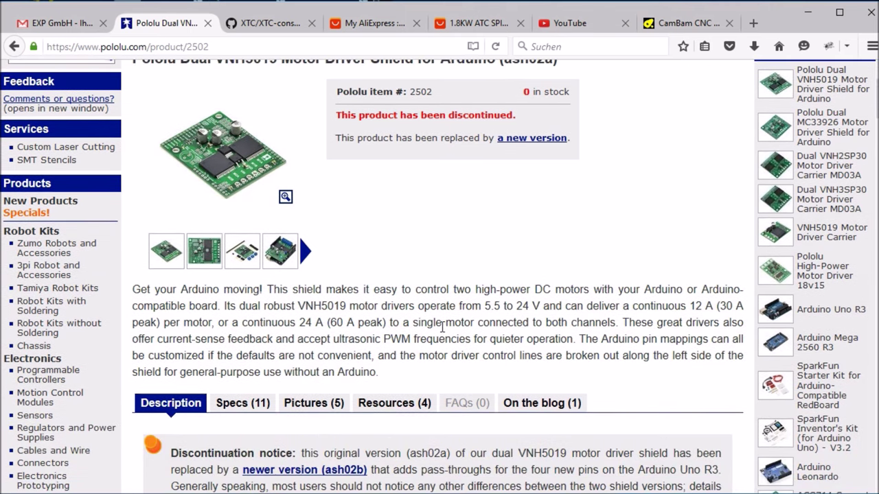
scroll(440, 327, "down", 5)
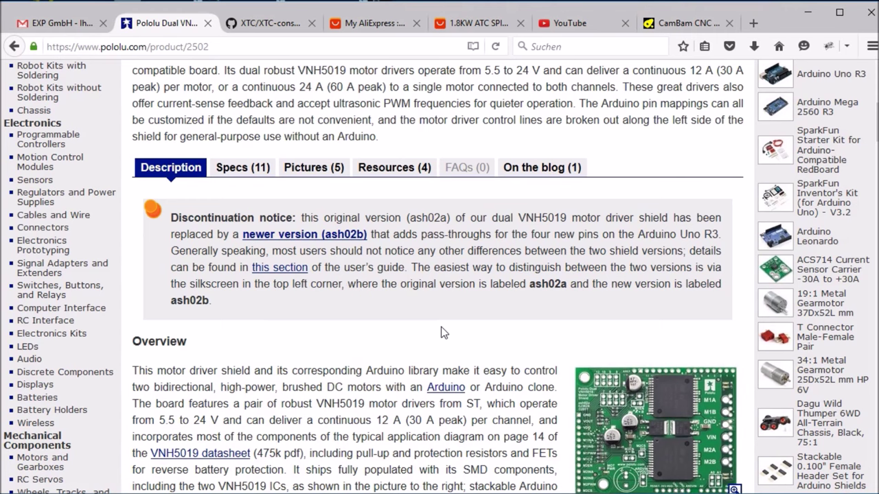
scroll(443, 329, "down", 2)
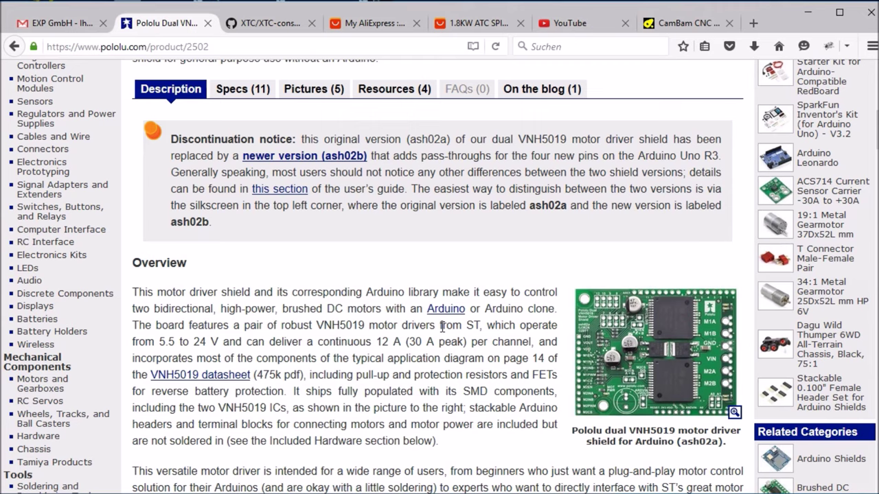
scroll(442, 327, "down", 2)
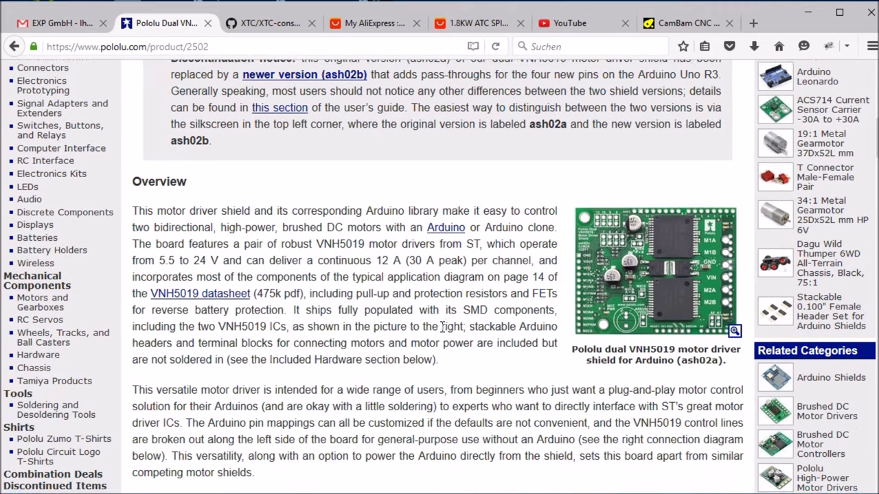
scroll(443, 327, "down", 2)
scroll(443, 327, "down", 2)
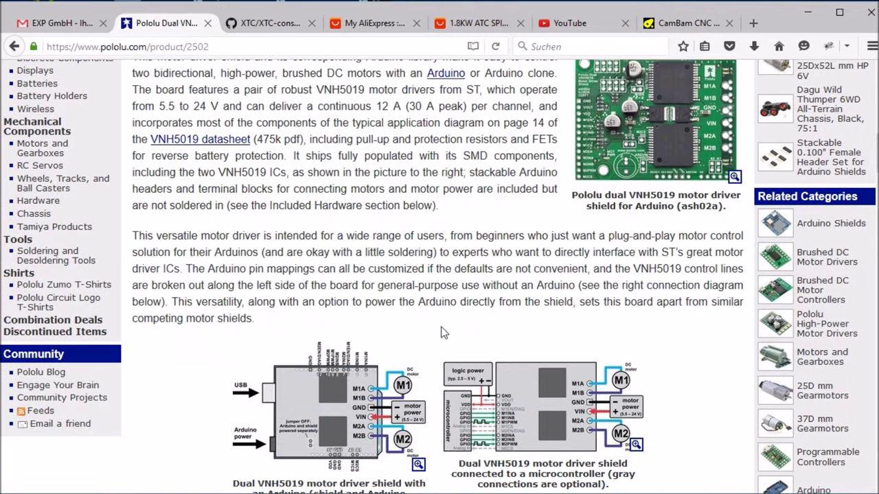
scroll(443, 333, "down", 4)
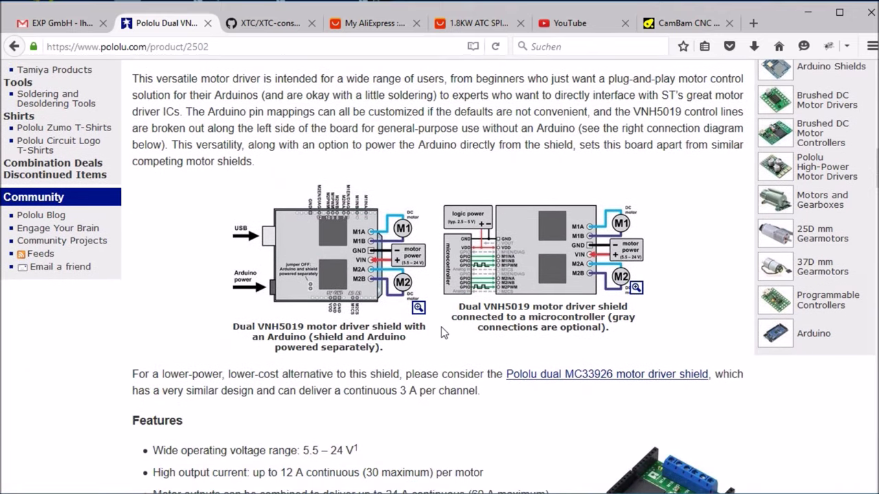
scroll(443, 333, "down", 2)
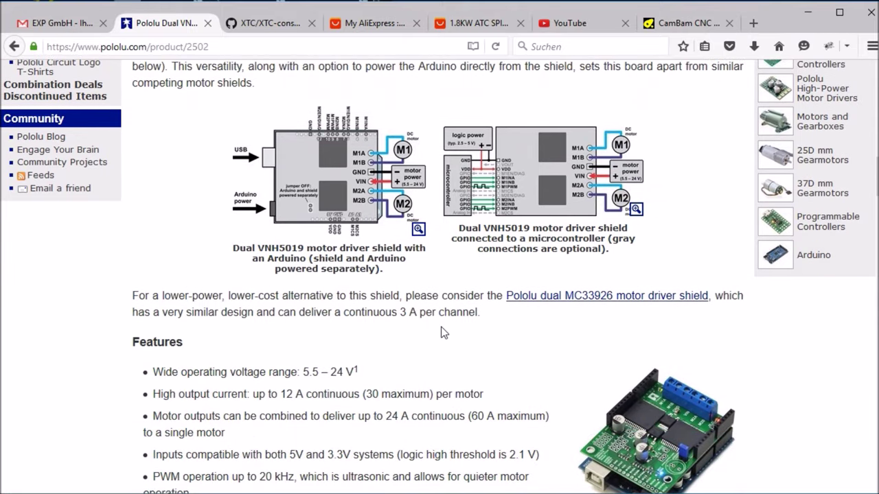
scroll(442, 333, "down", 2)
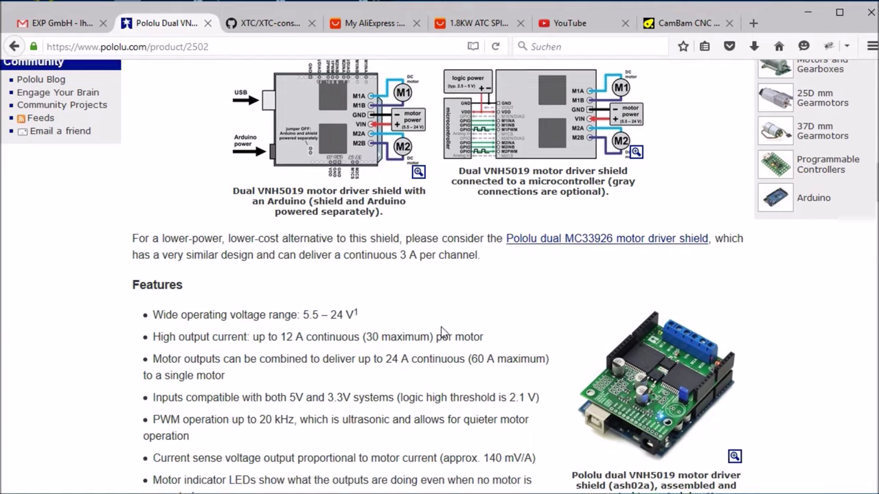
scroll(443, 331, "down", 2)
scroll(442, 328, "down", 2)
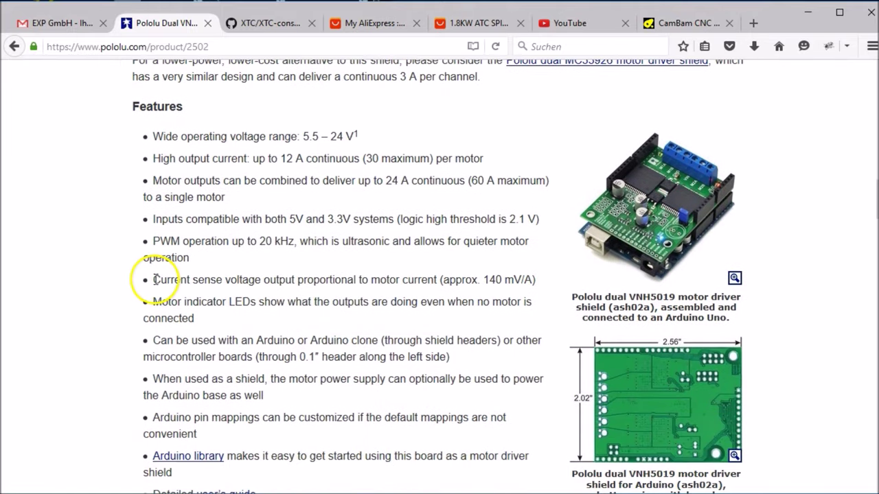
Step: Highlight the current sense voltage output feature, then open the VNH5019 Motor Driver Carrier page
left_click_drag(152, 280, 304, 281)
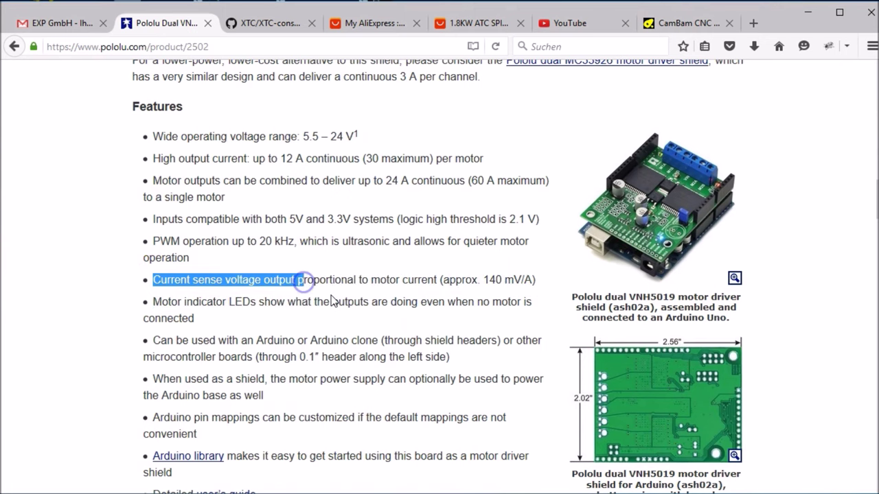
left_click(331, 297)
left_click(348, 365)
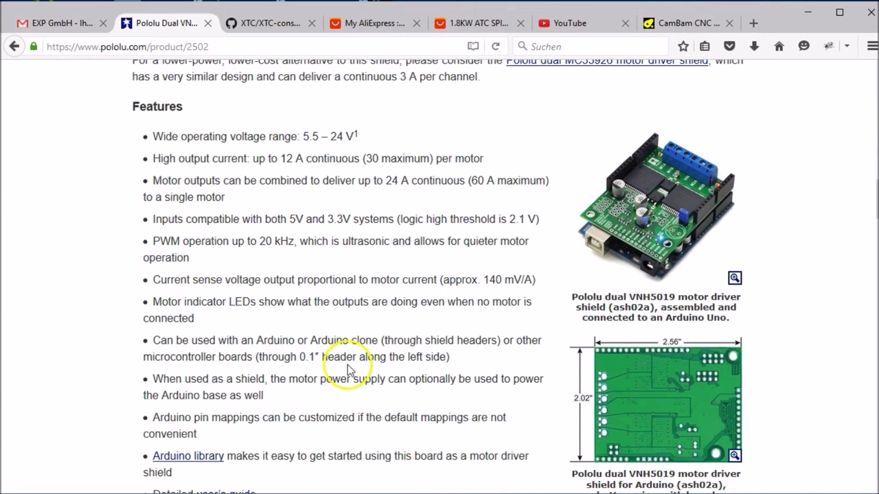
scroll(348, 365, "down", 2)
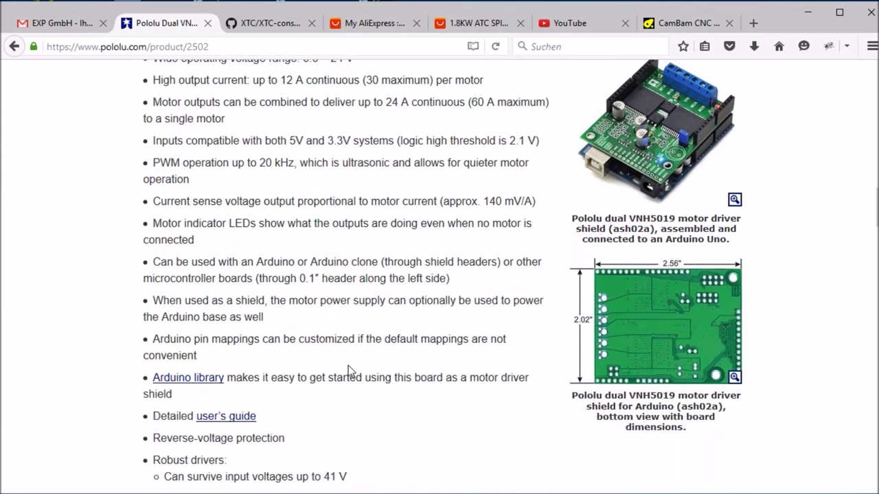
left_click(611, 257)
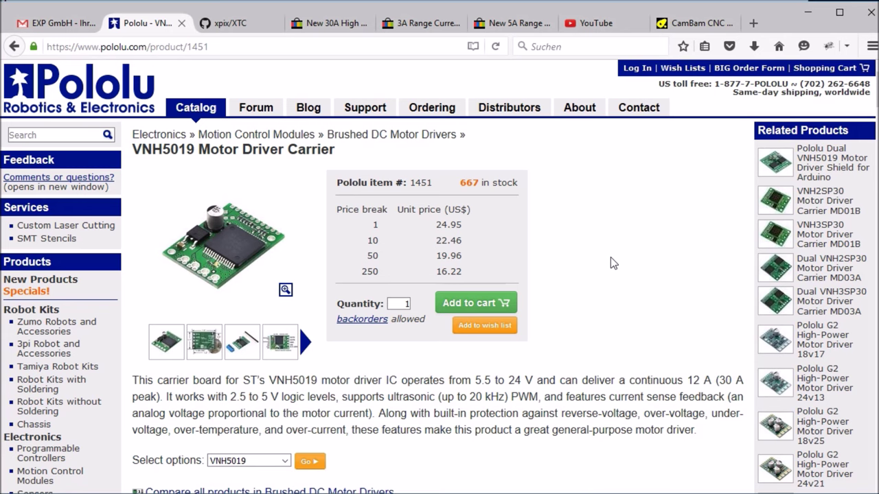
Step: Read the carrier's Features and Using the Motor Driver sections, then show the xpix/XTC GitHub repository
scroll(610, 256, "down", 10)
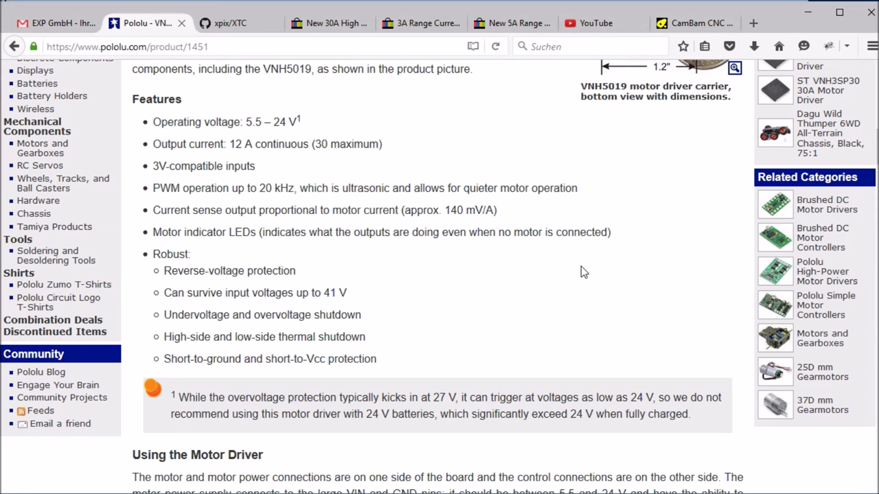
scroll(581, 267, "down", 3)
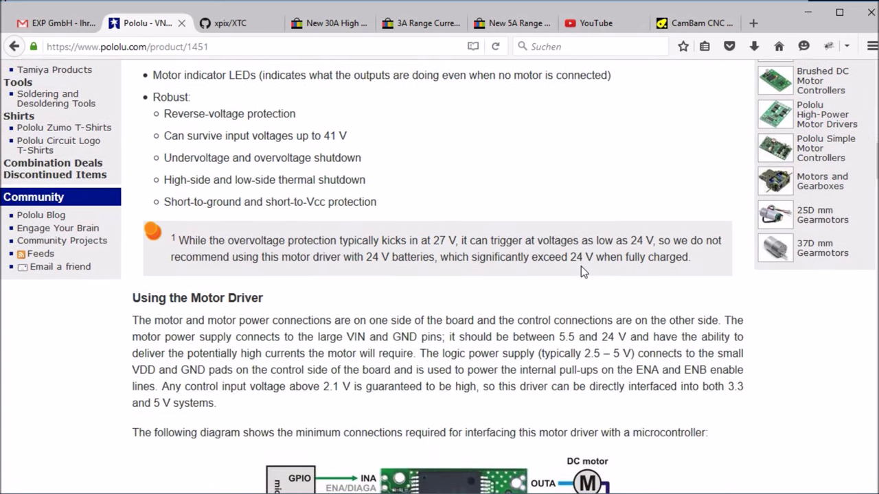
left_click(240, 24)
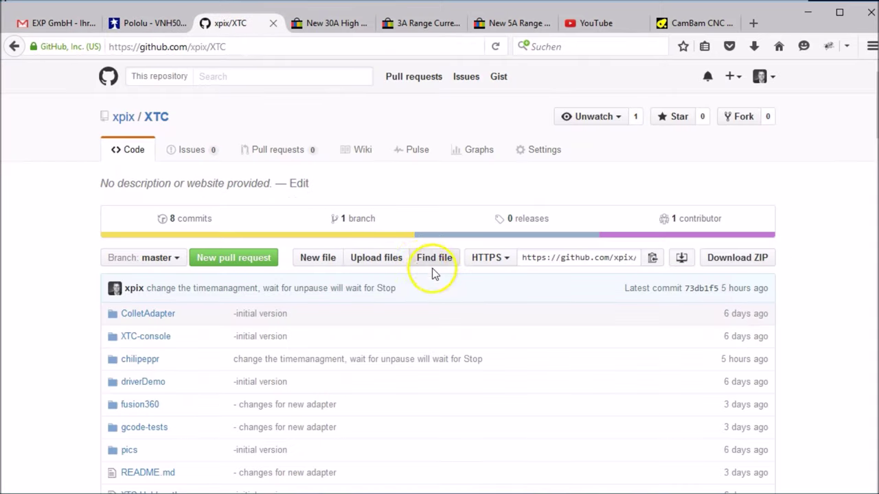
Step: Open XTC-console.ino from the XTC-console folder of the XTC repository
scroll(435, 268, "down", 6)
scroll(435, 267, "up", 3)
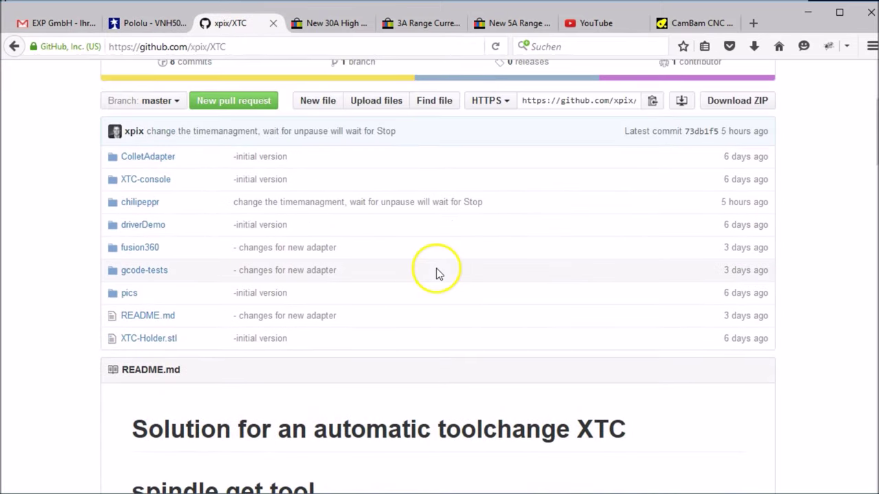
left_click(155, 179)
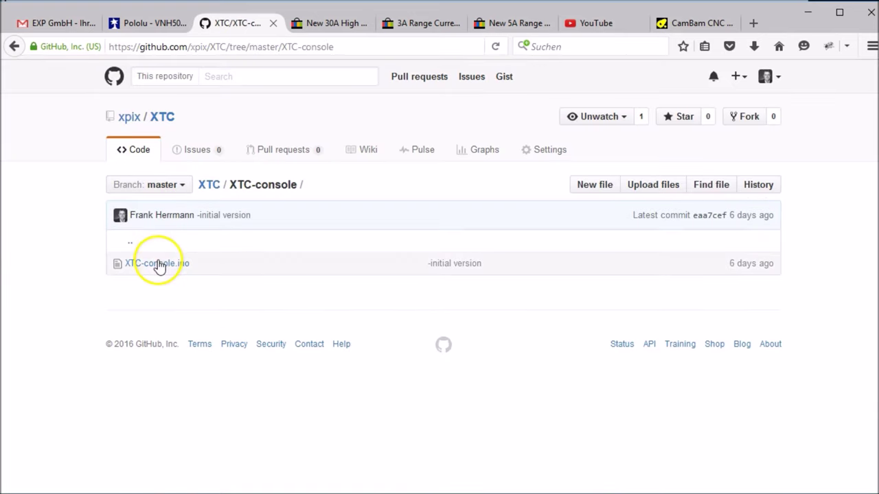
left_click(157, 264)
Step: Read through the XTC-console.ino code, then show the 30A H-bridge driver eBay listing
scroll(422, 327, "down", 5)
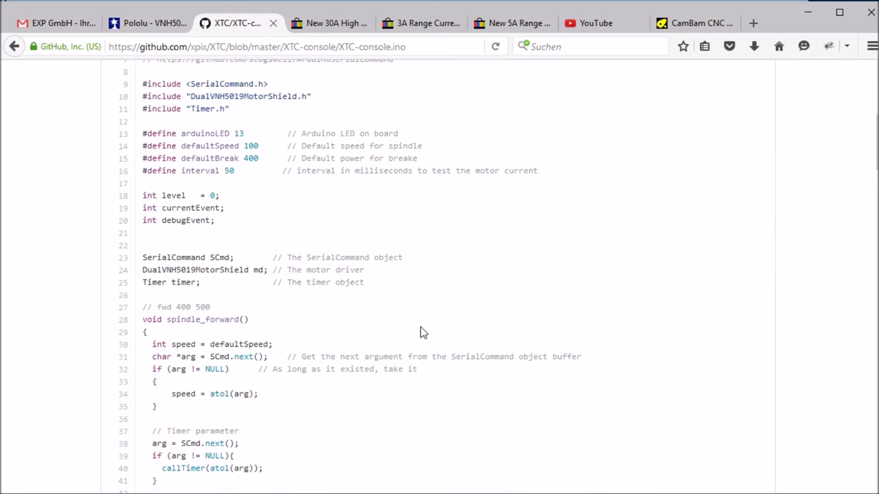
left_click(439, 327)
left_click(441, 328)
scroll(443, 328, "up", 2)
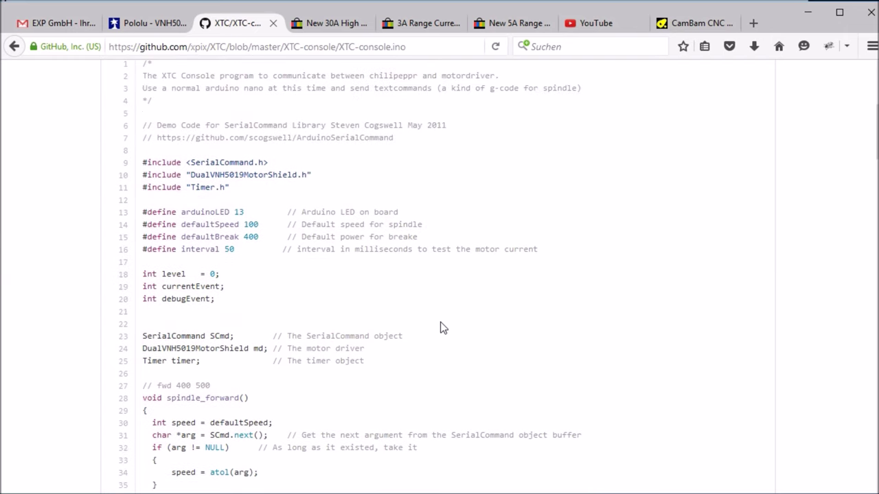
left_click(432, 319)
scroll(428, 317, "up", 2)
left_click(397, 245)
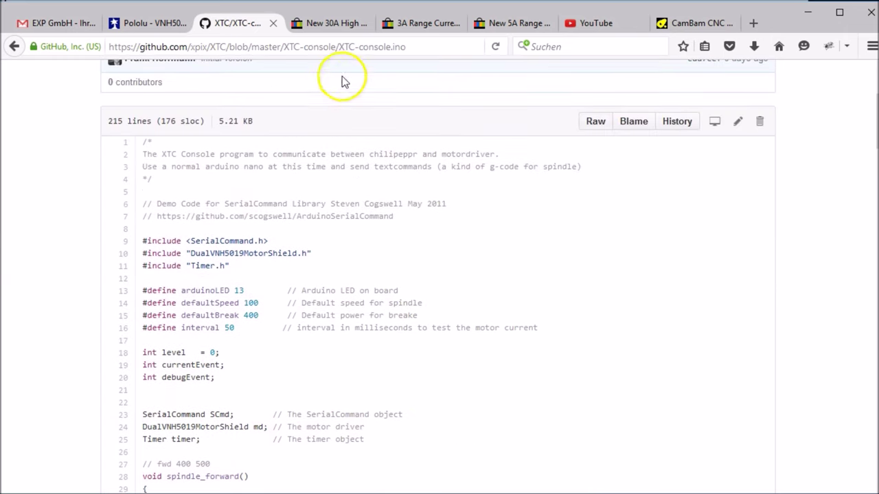
left_click(346, 28)
Step: Review the 30A H-bridge driver listing, then view the 3A and 5A range current sensor listings
left_click(376, 156)
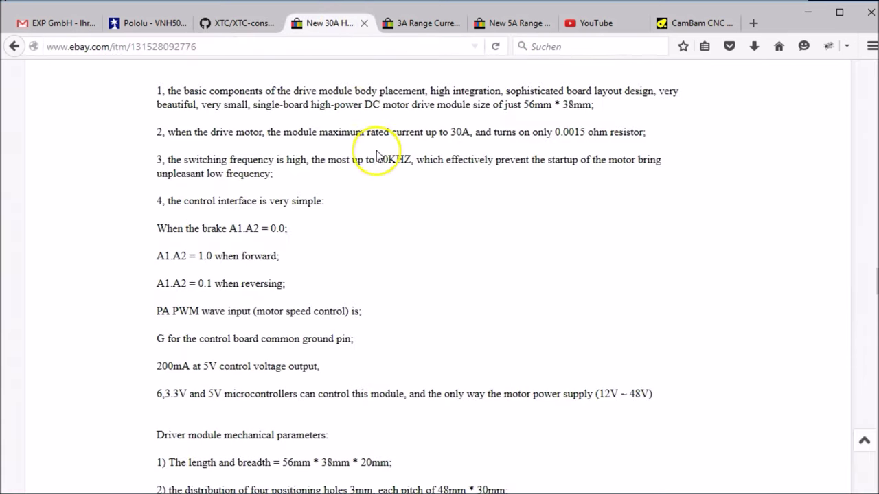
scroll(377, 156, "up", 10)
scroll(376, 154, "up", 20)
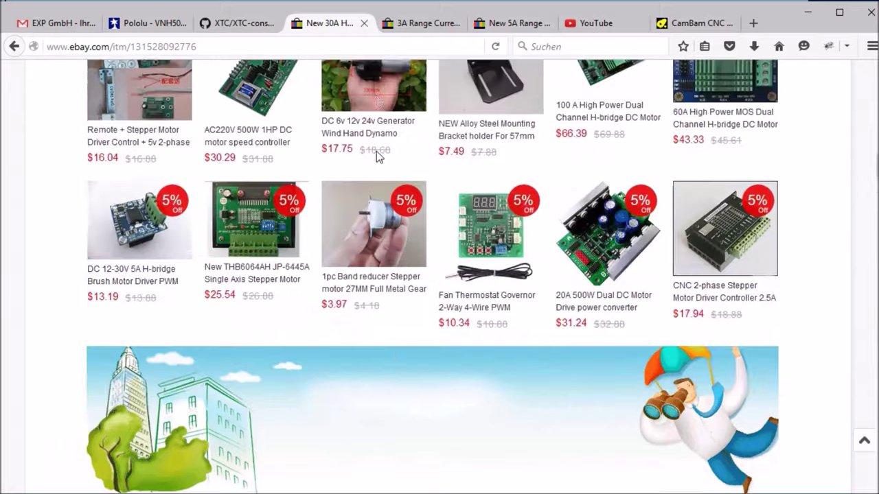
scroll(377, 151, "up", 3)
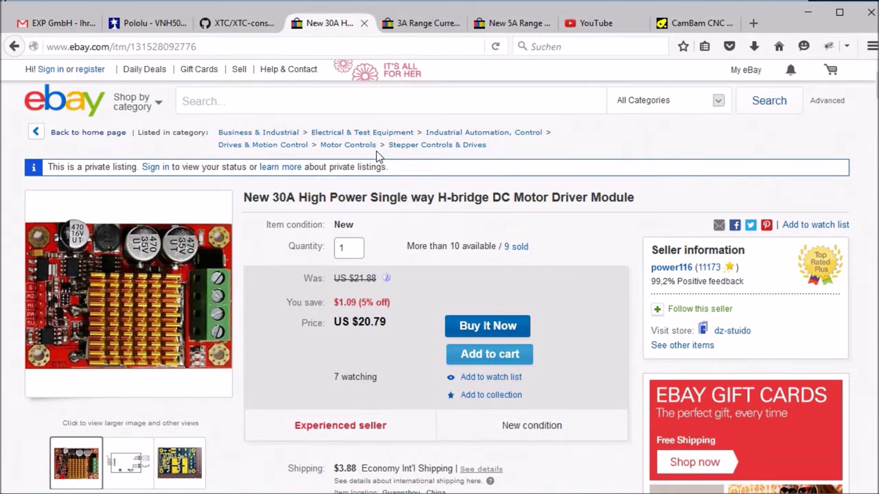
scroll(376, 151, "down", 1)
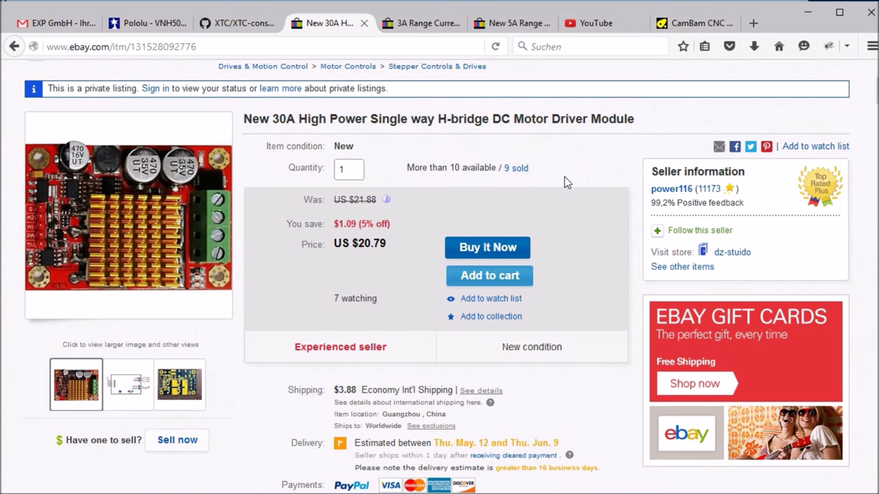
scroll(536, 179, "down", 20)
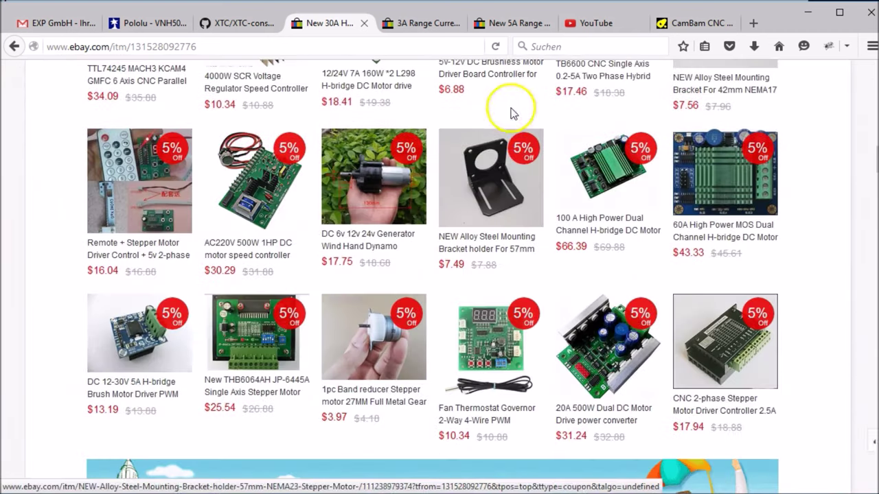
left_click(443, 22)
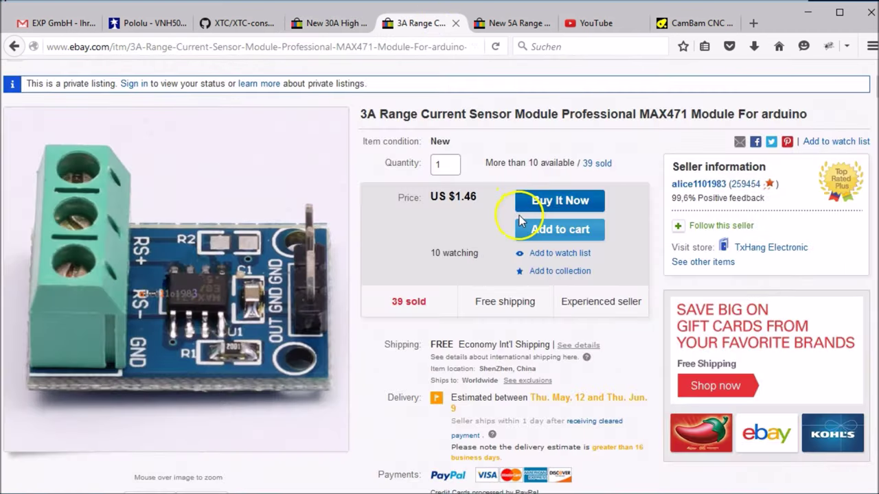
left_click(512, 25)
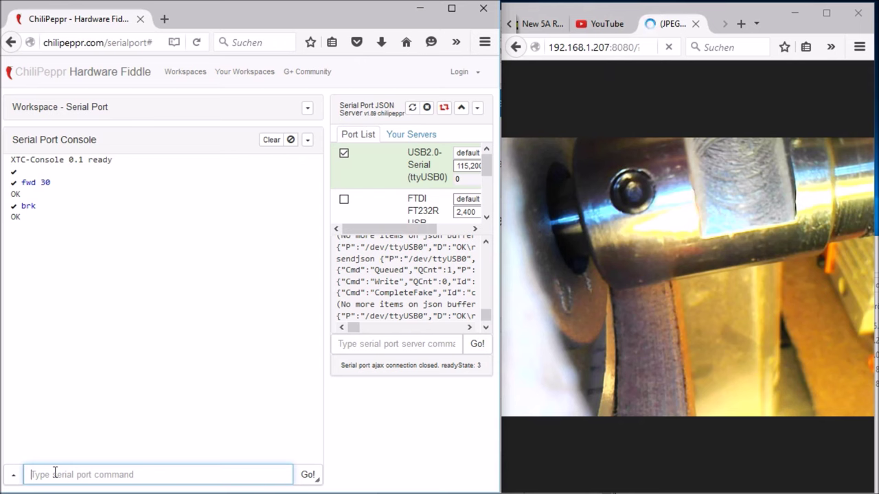
Step: Send help and fwd 400 1000 to the XTC console
type("help")
key("Return")
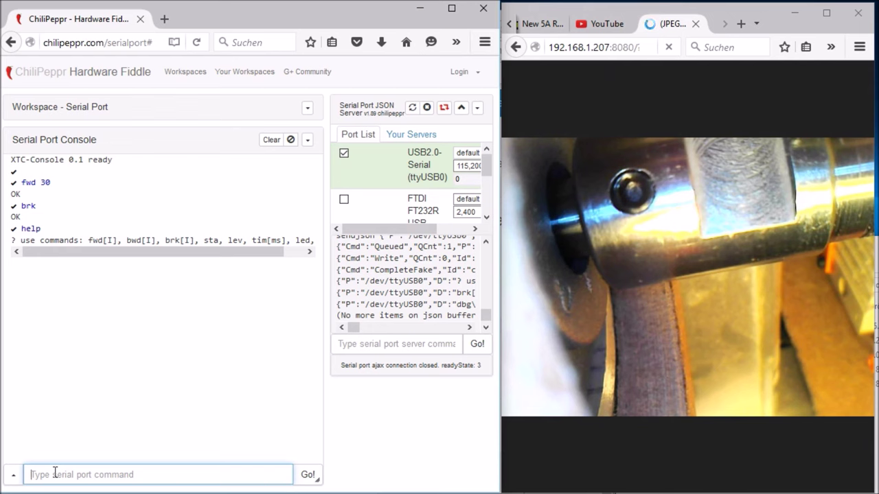
type("fwd ")
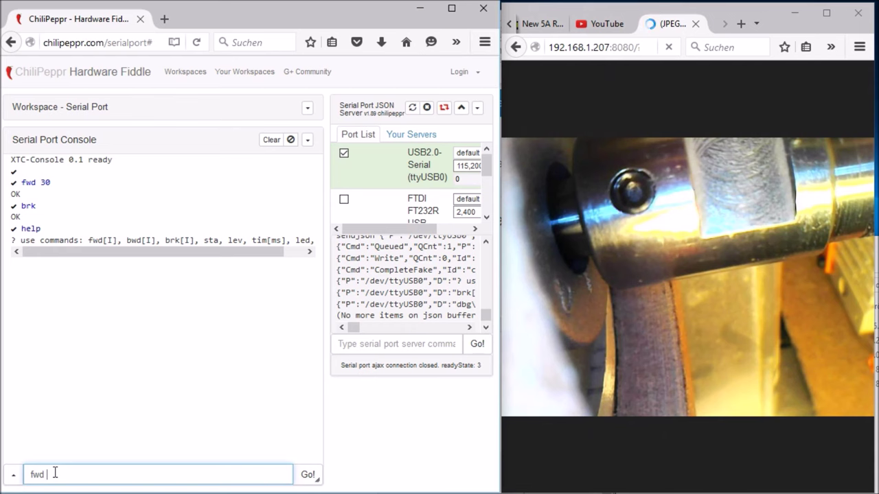
type("400 1000")
key("Return")
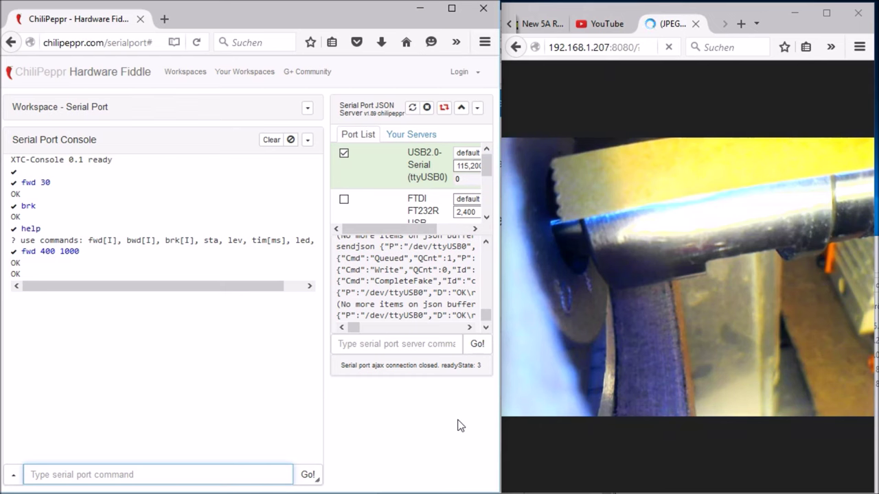
Step: Run the spindle forward at 400, then brake it with brk
type("fwd 400")
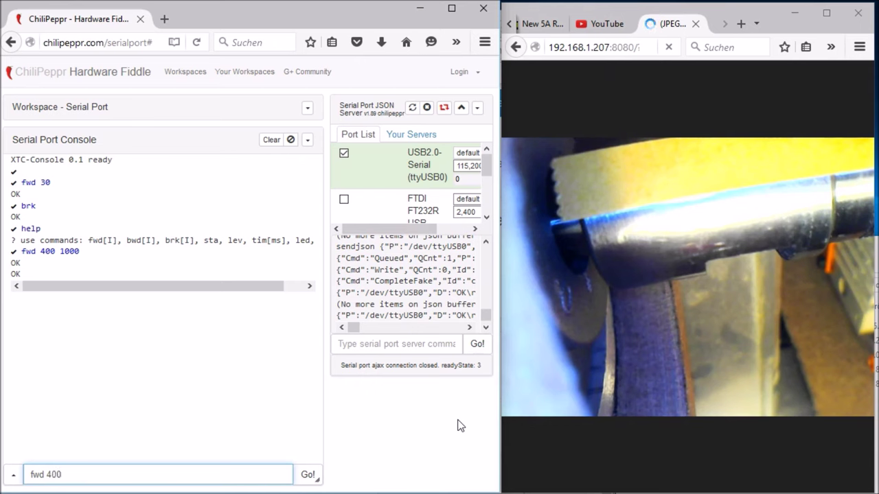
key("Return")
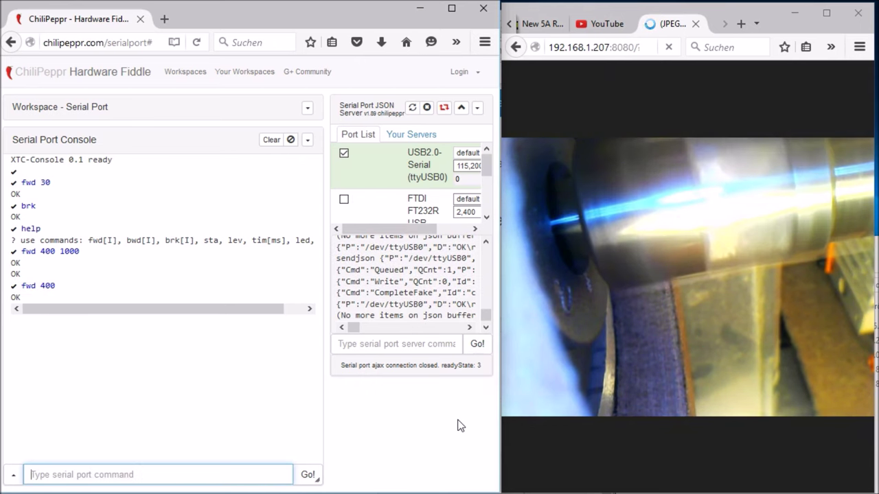
type("brk")
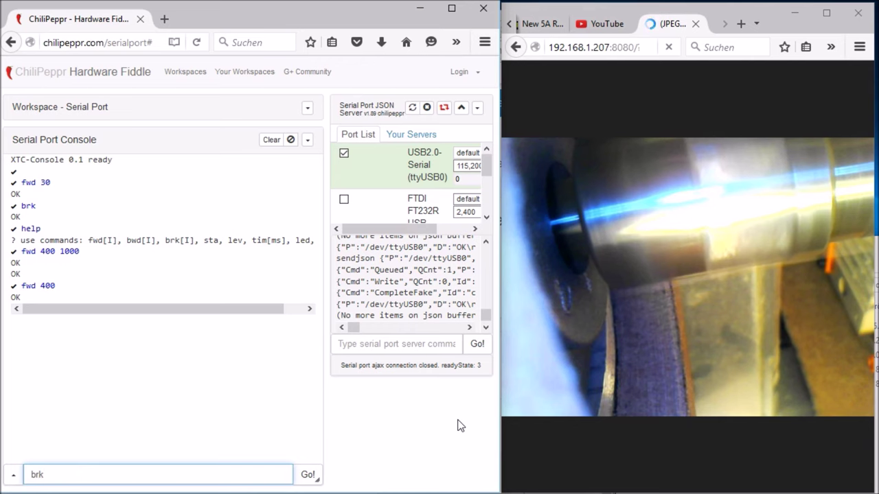
key("Return")
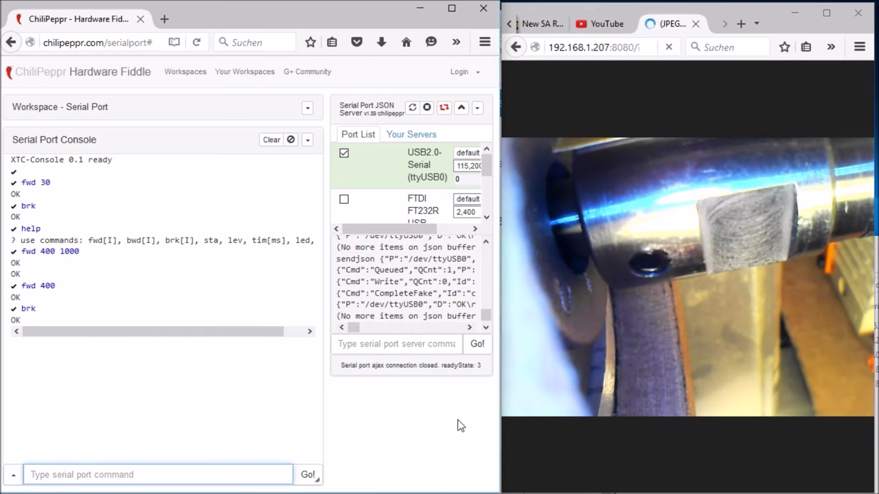
left_click(62, 477)
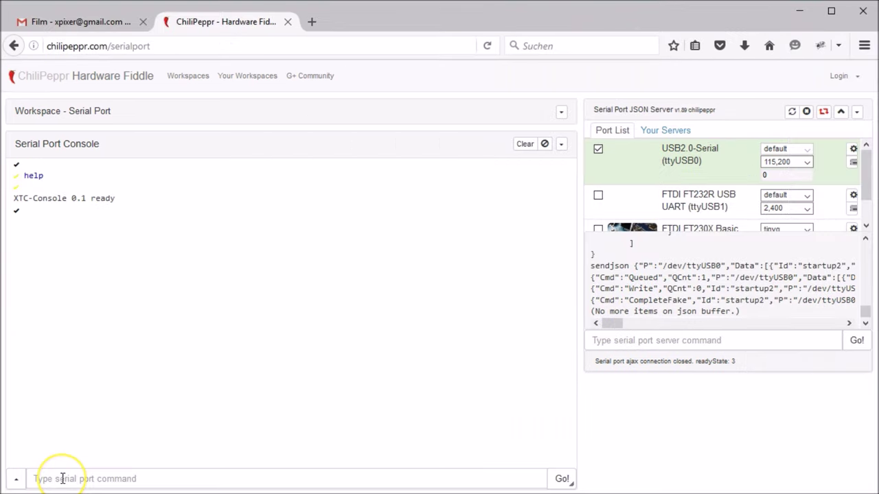
Step: Send fwd 40 and then lev 500 from the serial command field
left_click(62, 479)
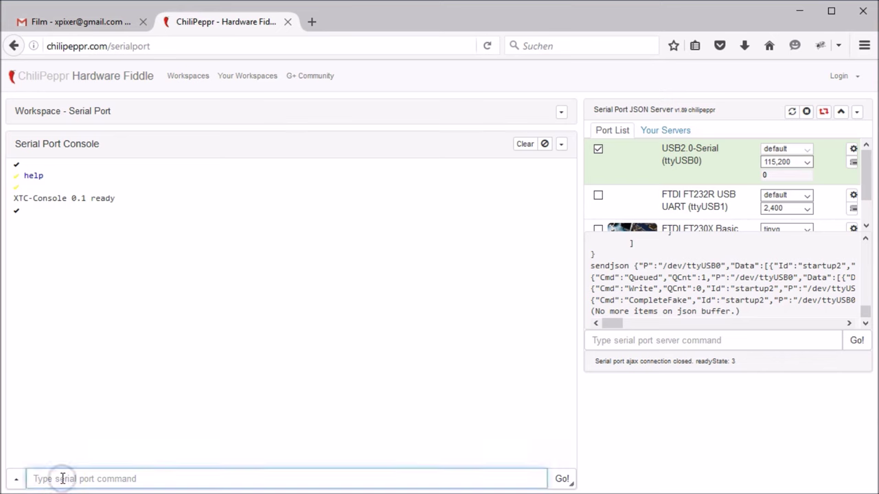
type("fwd 40")
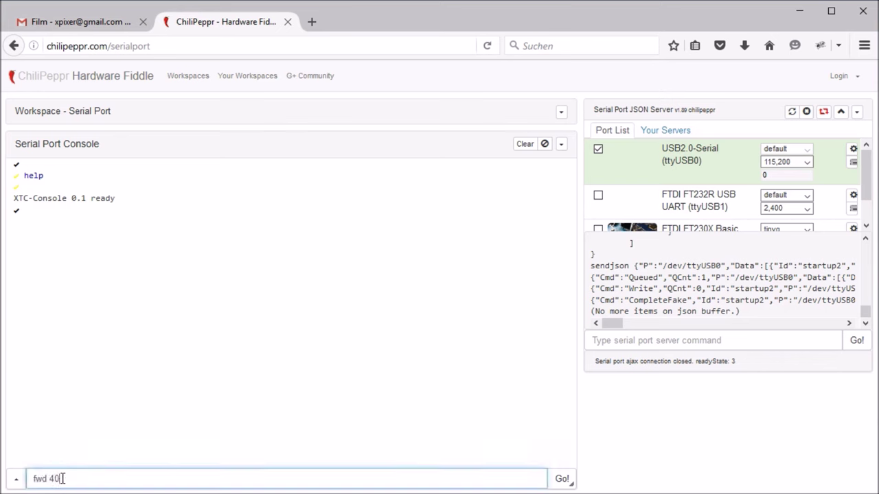
key("Return")
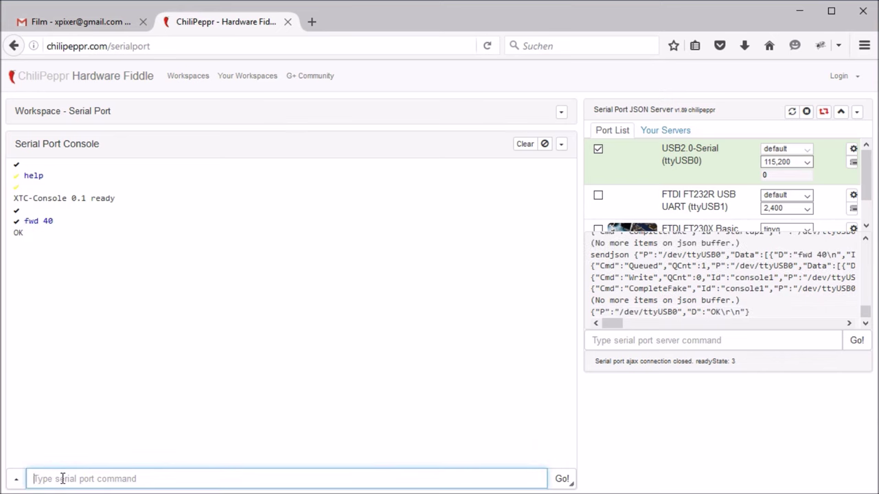
type("lev")
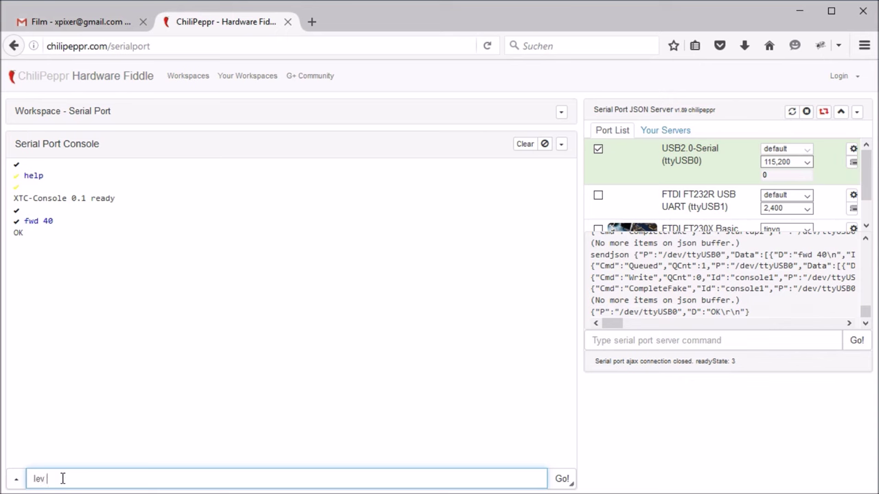
type(" 500")
key("Return")
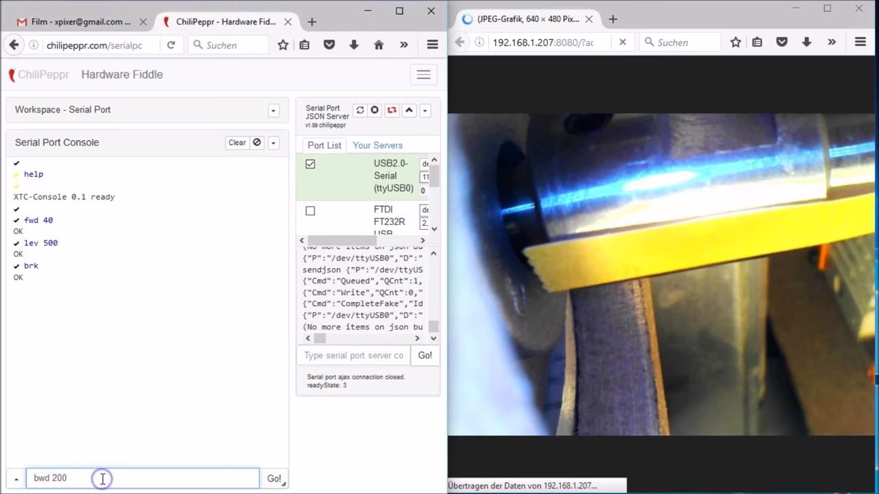
Step: Send bwd 200 twice, then tim 500 to set 500 ms timing
key("Return")
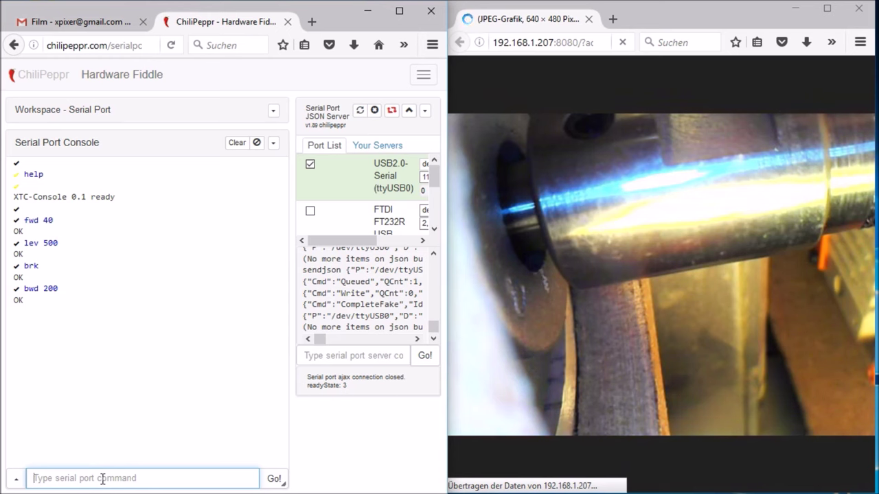
type("bwd 200")
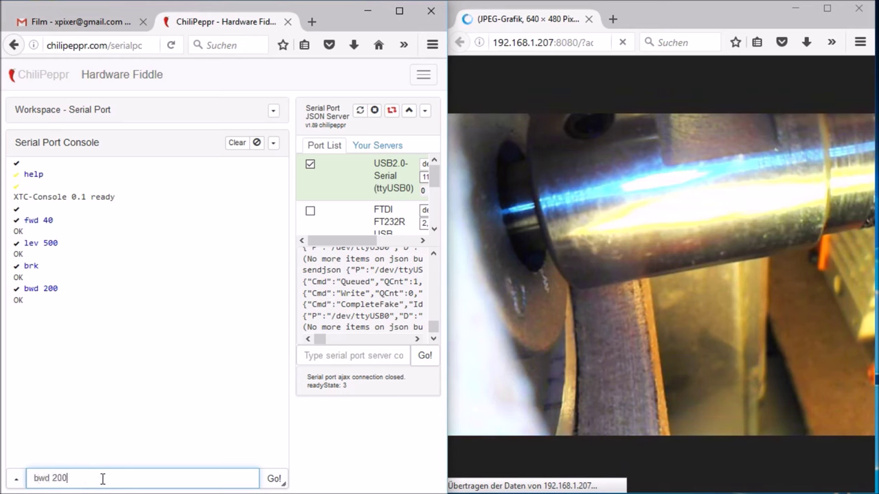
key("Return")
type("t")
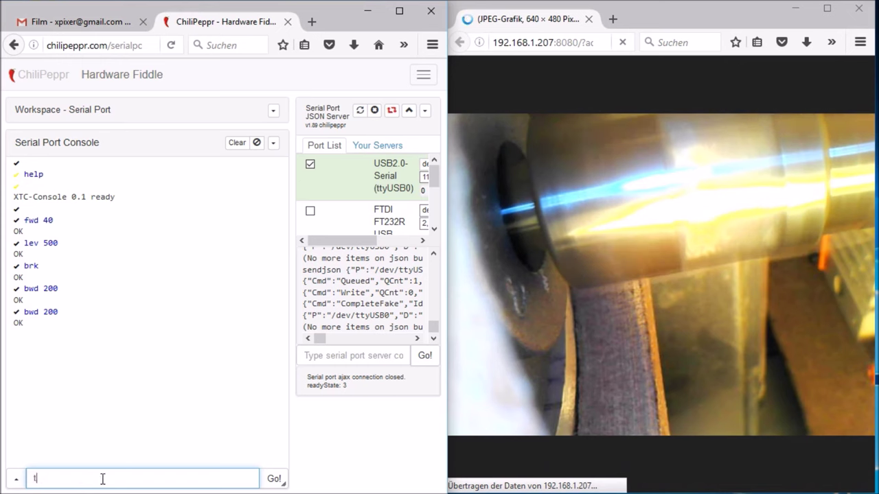
type("im 500")
key("Return")
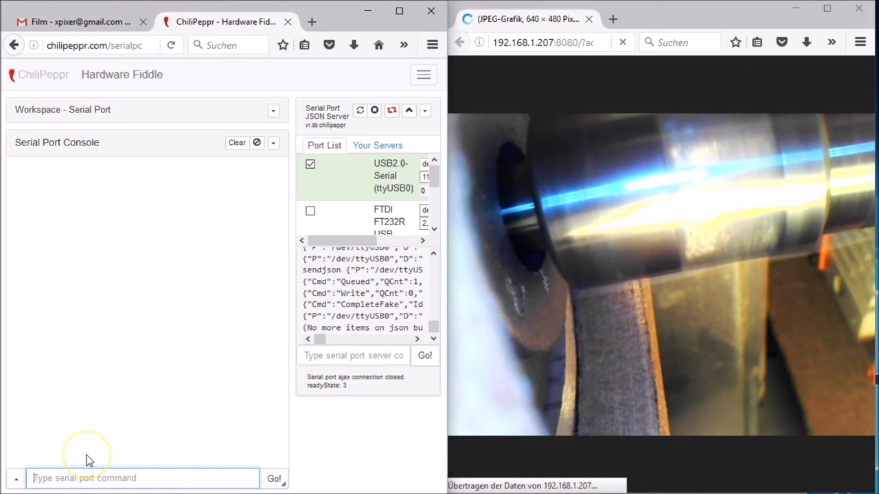
Step: Send dbg to stream current readings, then lev 208
type("dbg")
key("Return")
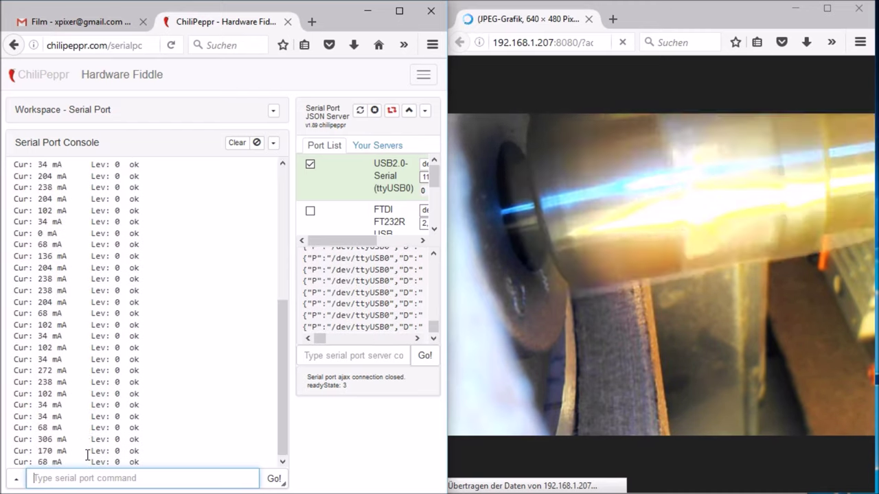
type("lev")
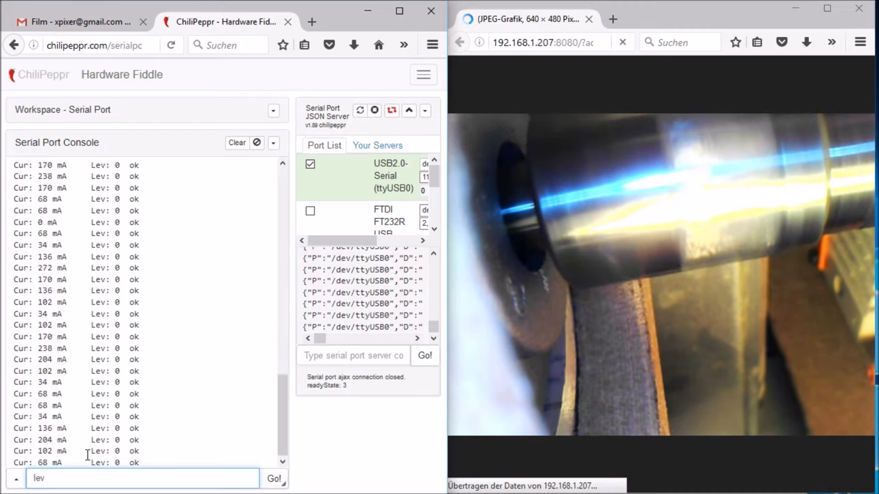
type(" 208")
key("Return")
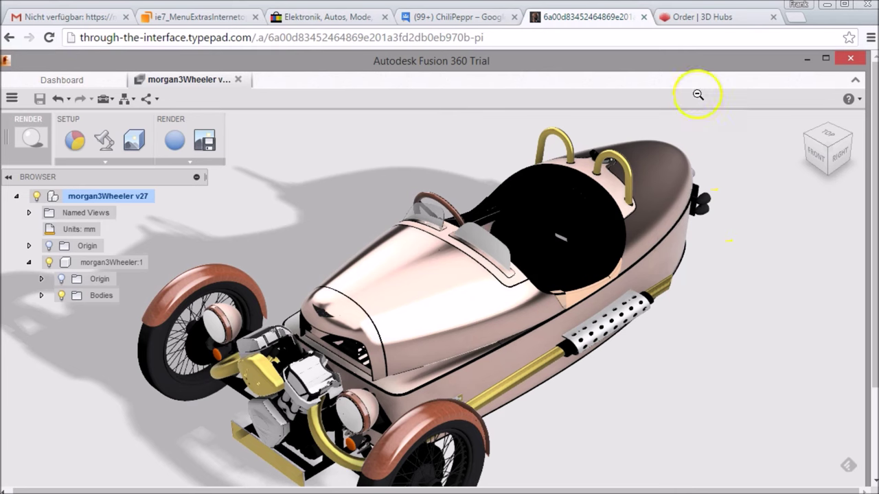
Step: Switch to the 3D Hubs order for XTC-Holder.stl in CF20 Black Colorfabb XT
left_click(702, 23)
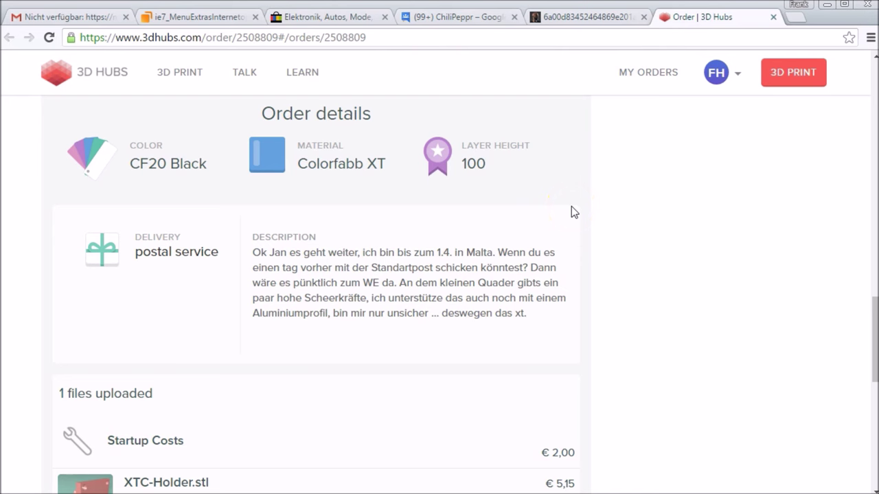
scroll(571, 207, "down", 1)
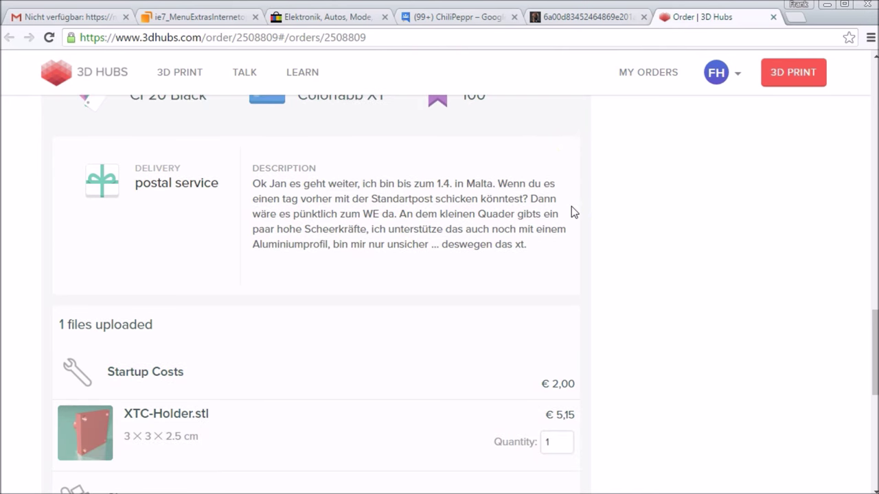
scroll(571, 205, "down", 2)
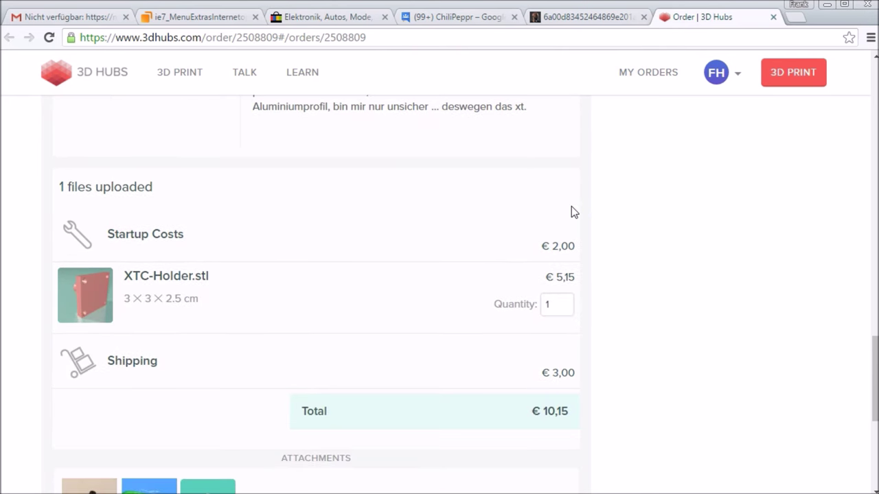
scroll(571, 211, "down", 1)
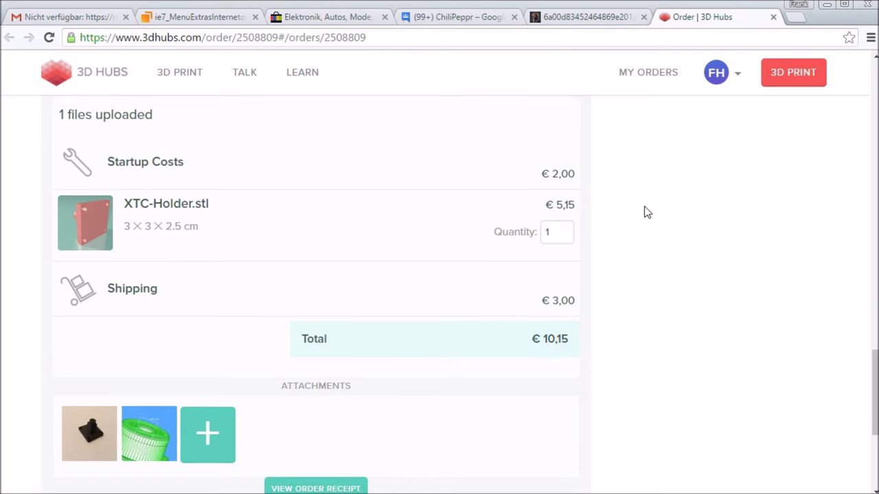
scroll(647, 212, "down", 1)
scroll(647, 212, "up", 1)
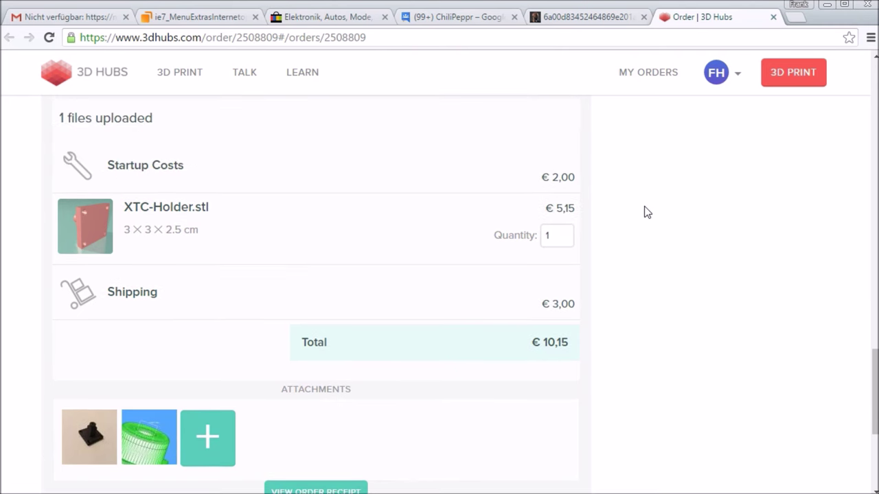
scroll(644, 206, "up", 9)
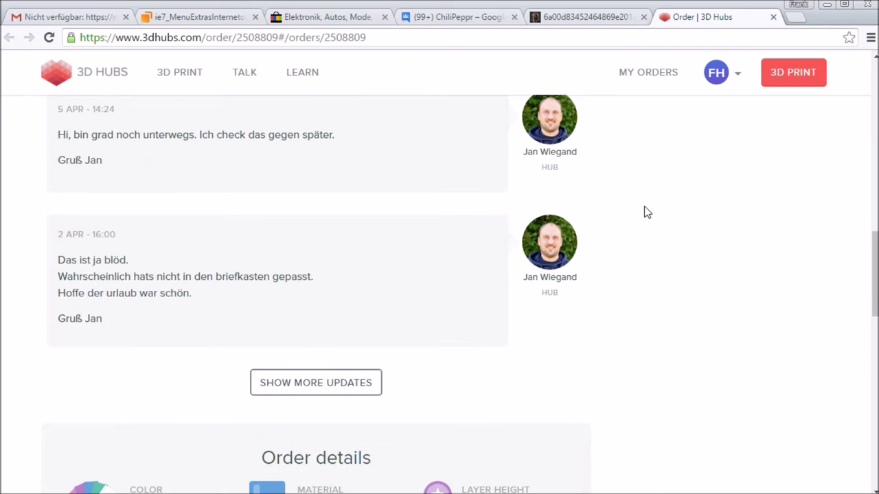
scroll(644, 206, "up", 1)
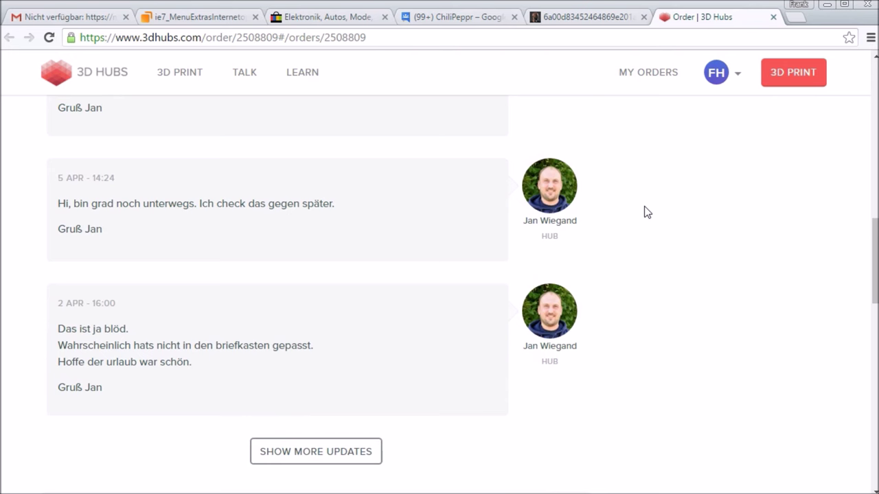